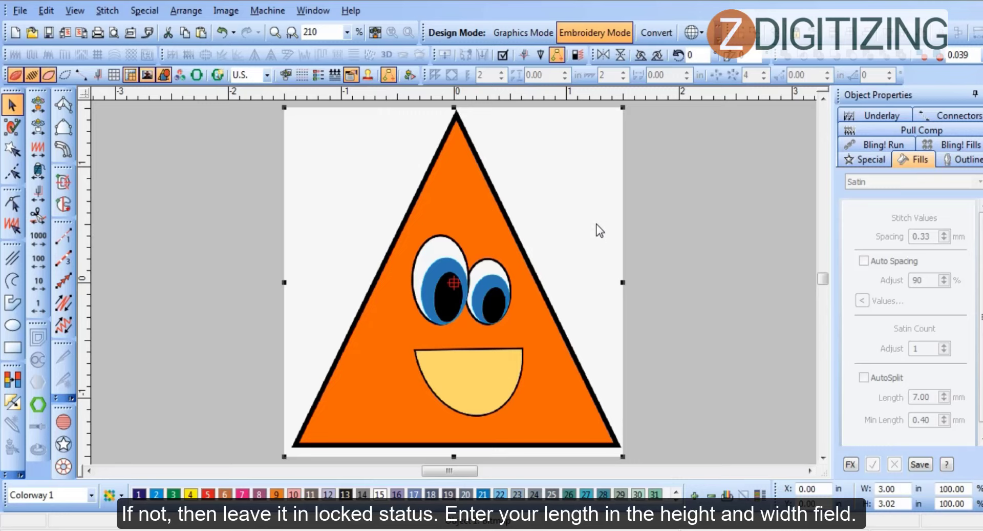
- Lock the triangle picture against changes, and unlock it again
key(Escape)
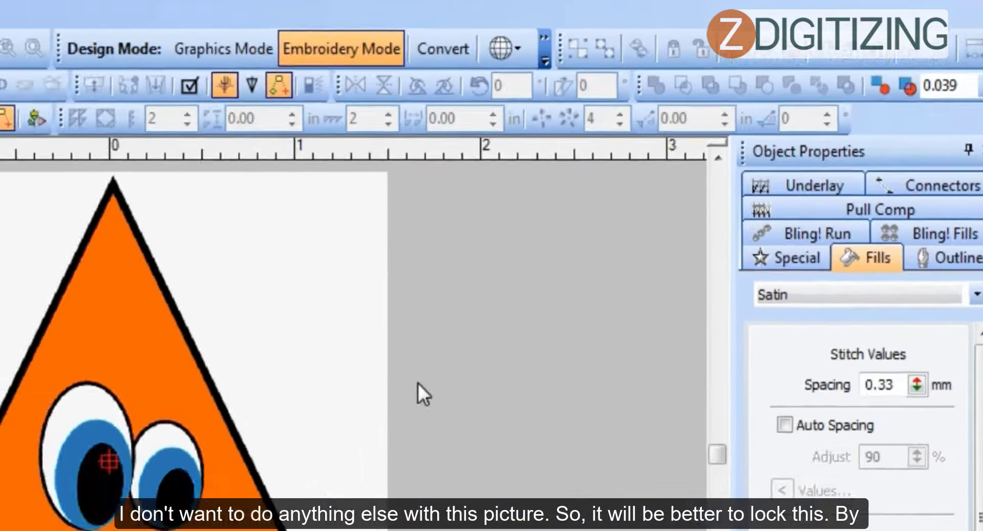
click(588, 224)
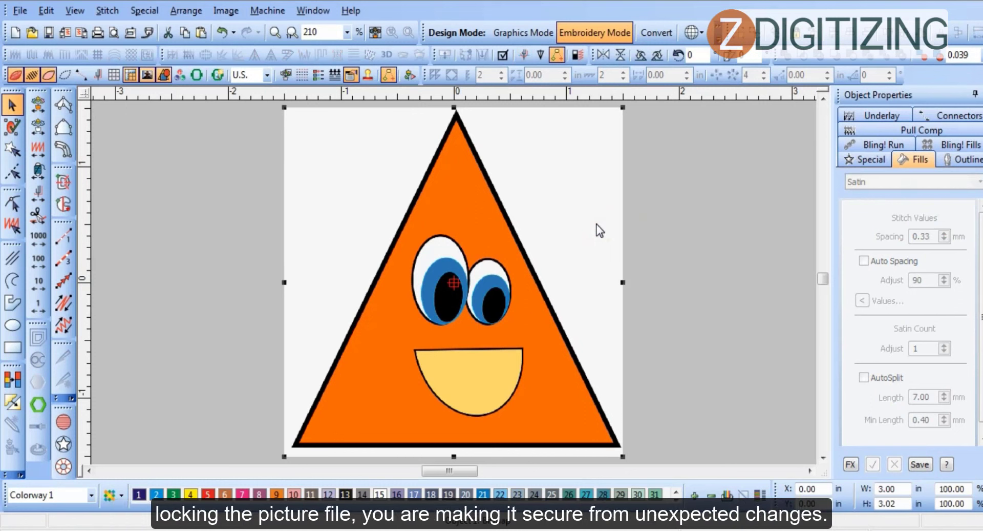
key(k)
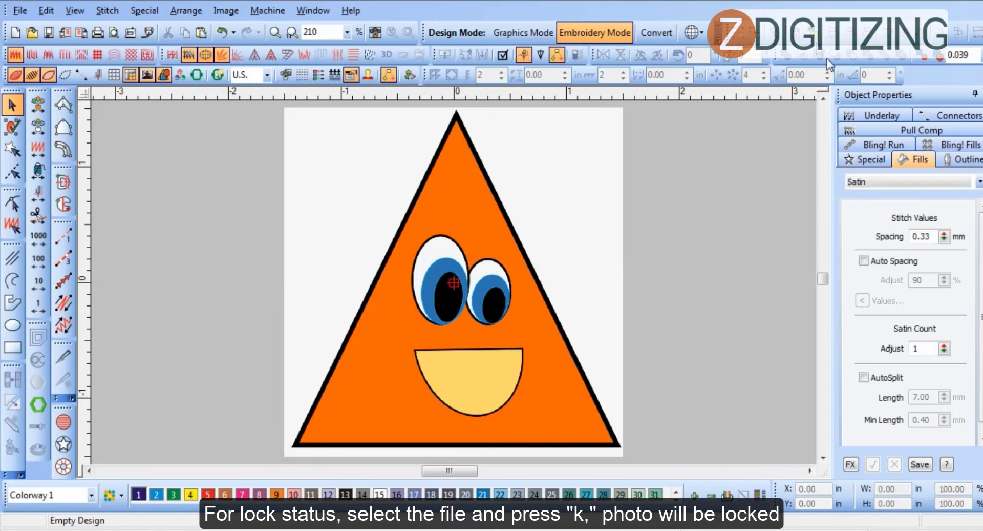
click(596, 224)
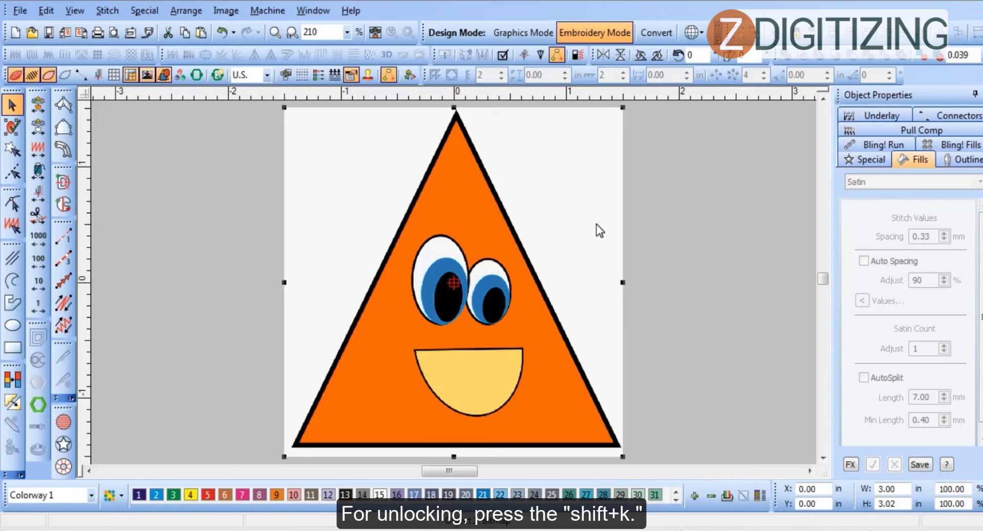
key(shift+k)
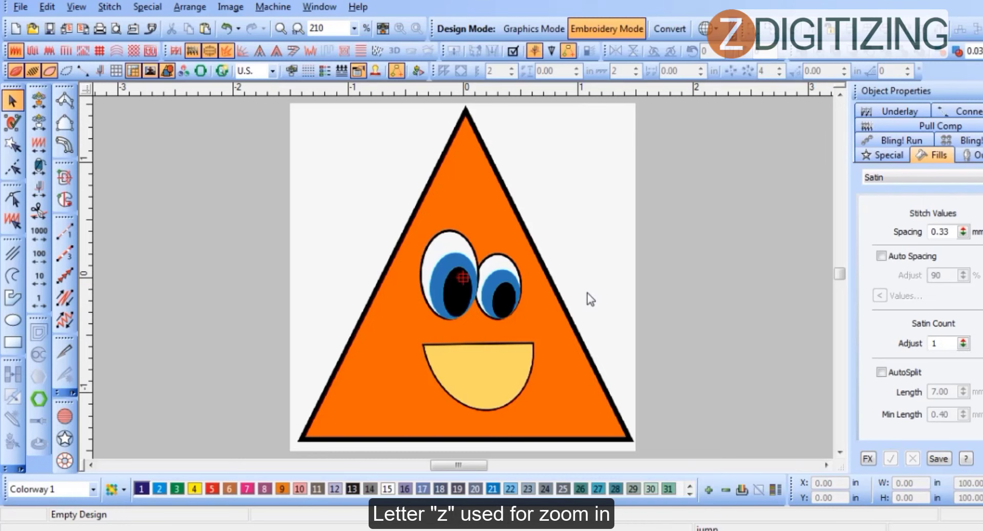
- Switch the measurement units to Metric
key(z)
key(z)
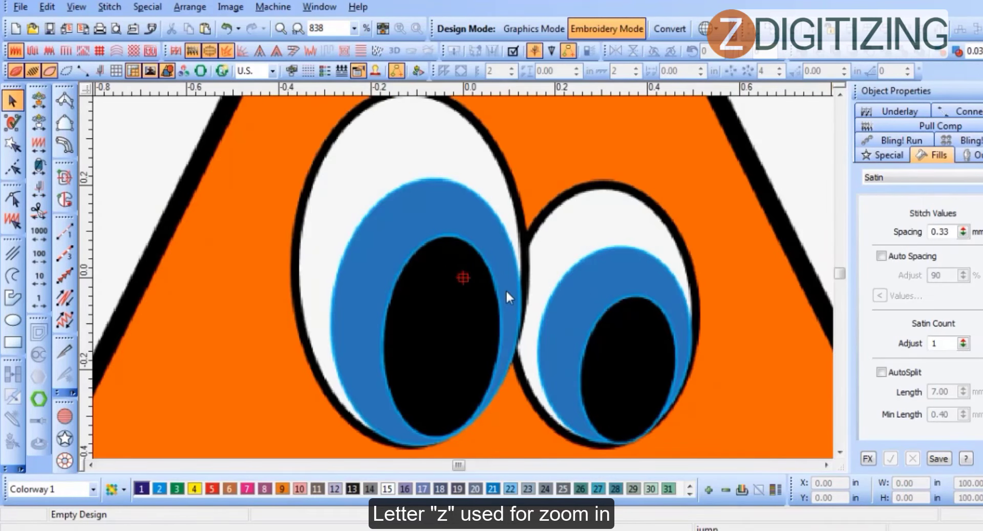
key(z)
key(shift+z)
key(shift+z)
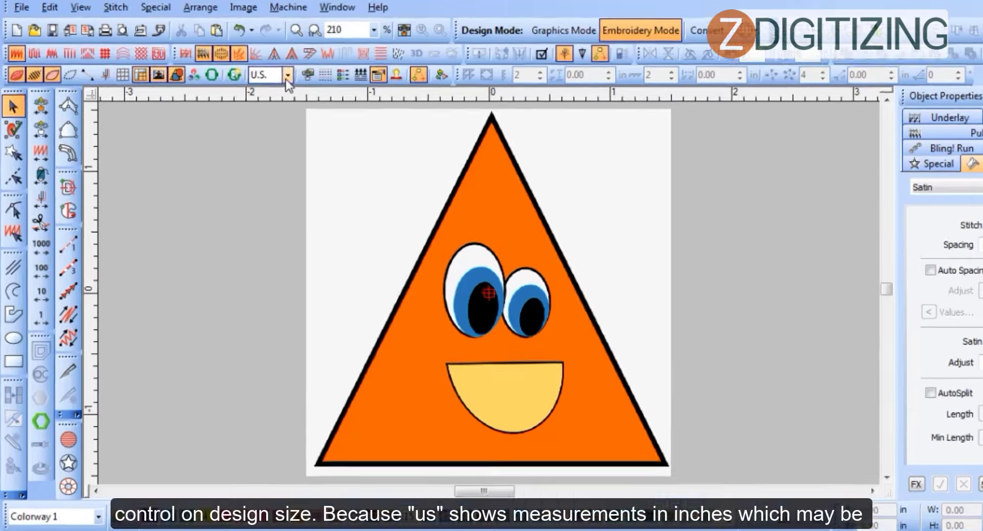
click(272, 70)
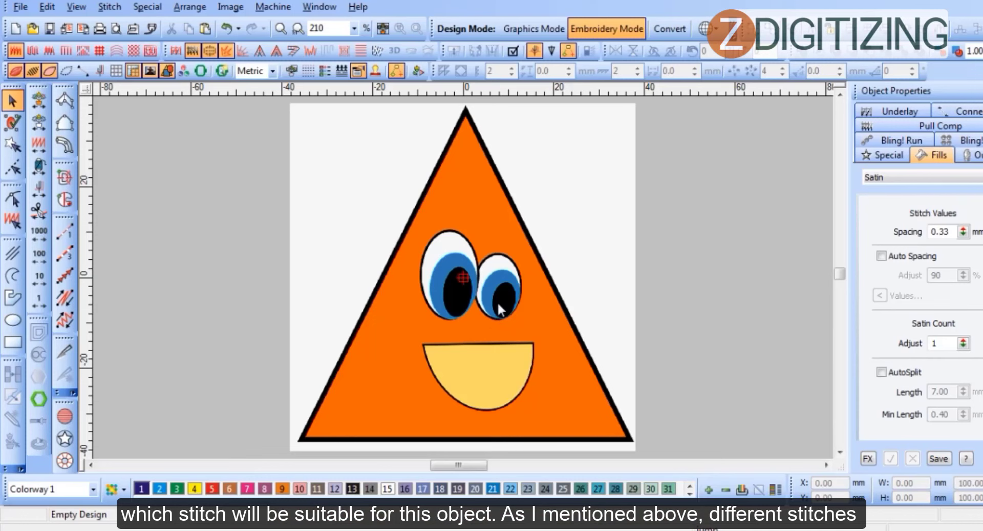
- Measure a distance across the cartoon triangle's eyes, ending at the outer edge of the smaller eye
scroll(493, 313, up, 4)
scroll(563, 190, up, 2)
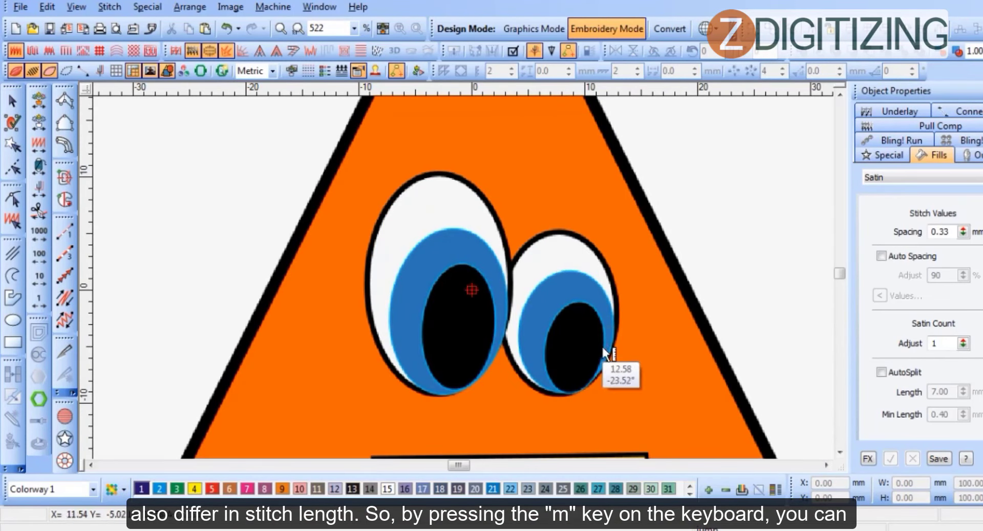
scroll(550, 348, down, 4)
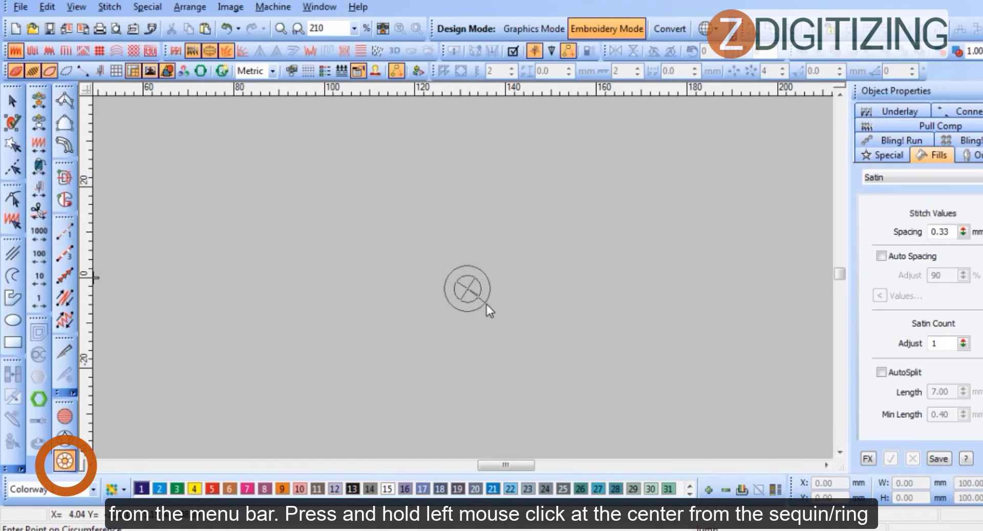
- Draw a ring in the empty area with an inner circle about 38 mm and an outer circle about 49 mm across
drag(487, 303, 543, 315)
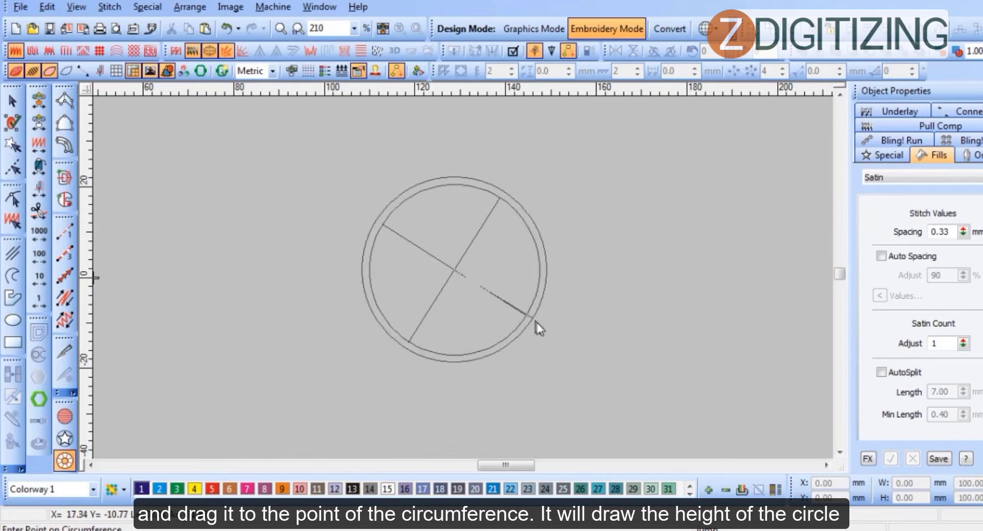
click(548, 333)
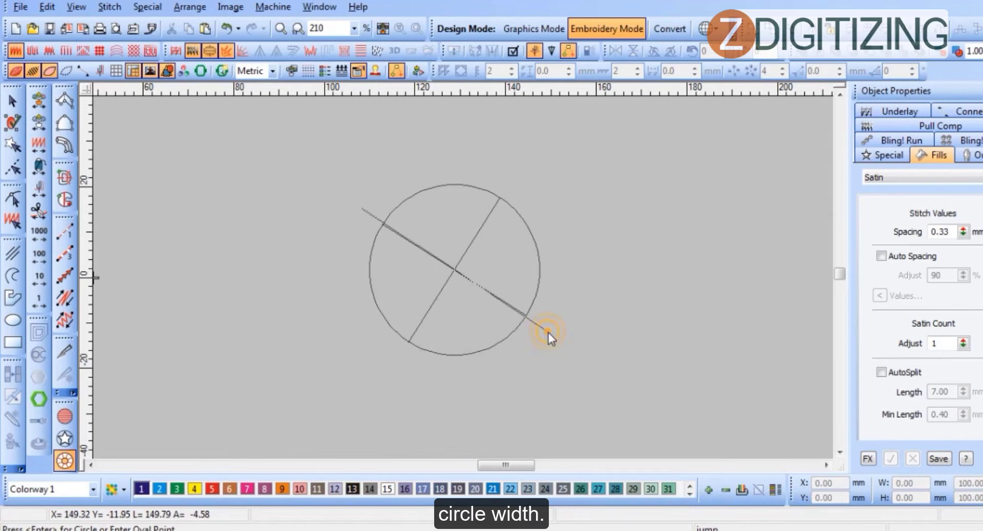
key(Return)
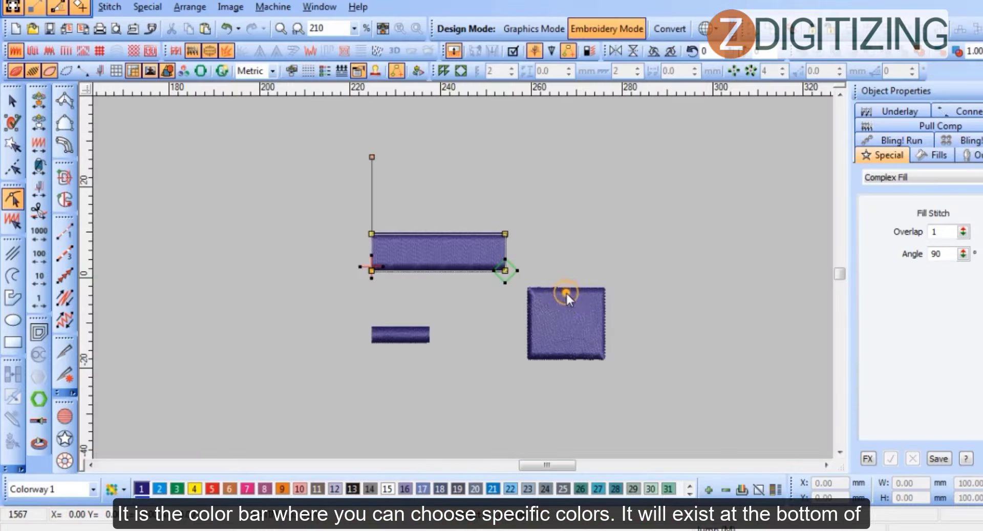
- Convert the square's fill to Tatami and move the square up beside the long satin bar
key(Escape)
click(568, 314)
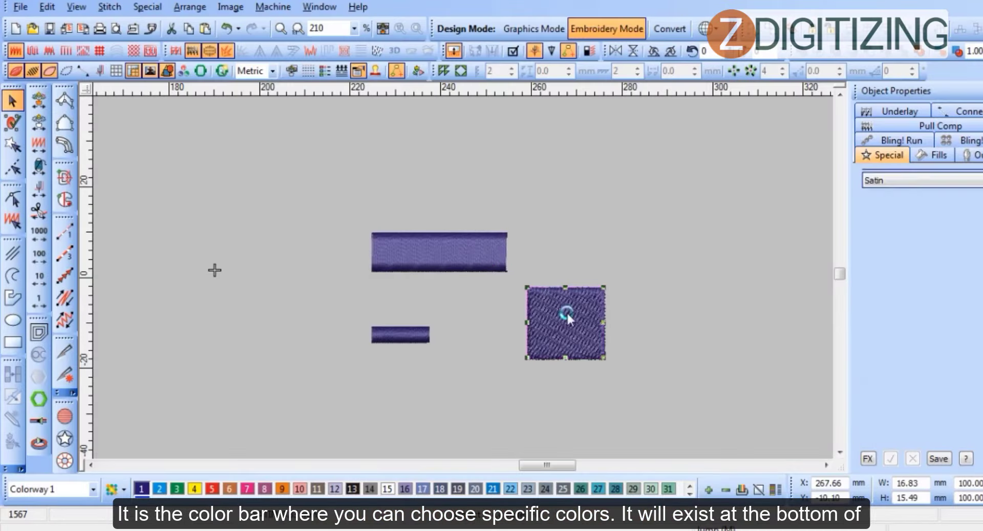
click(567, 315)
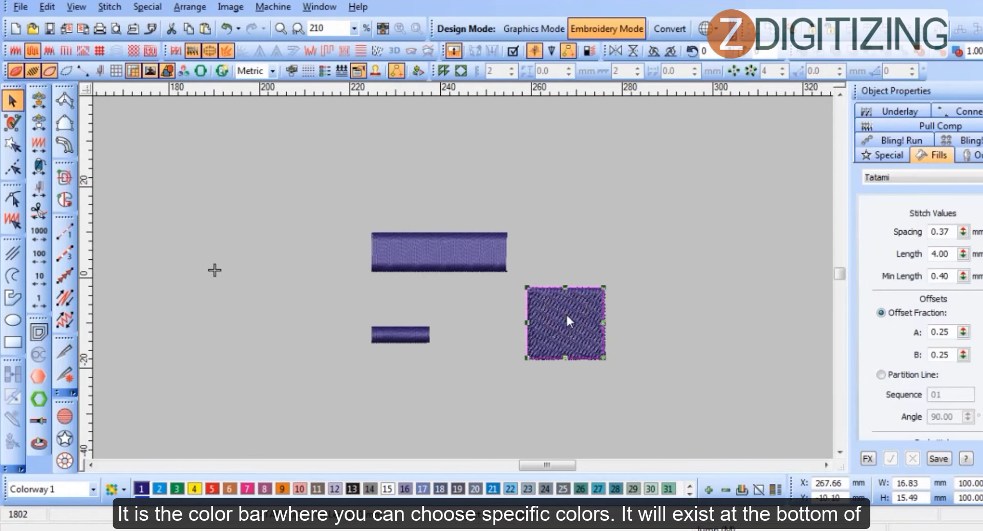
click(566, 316)
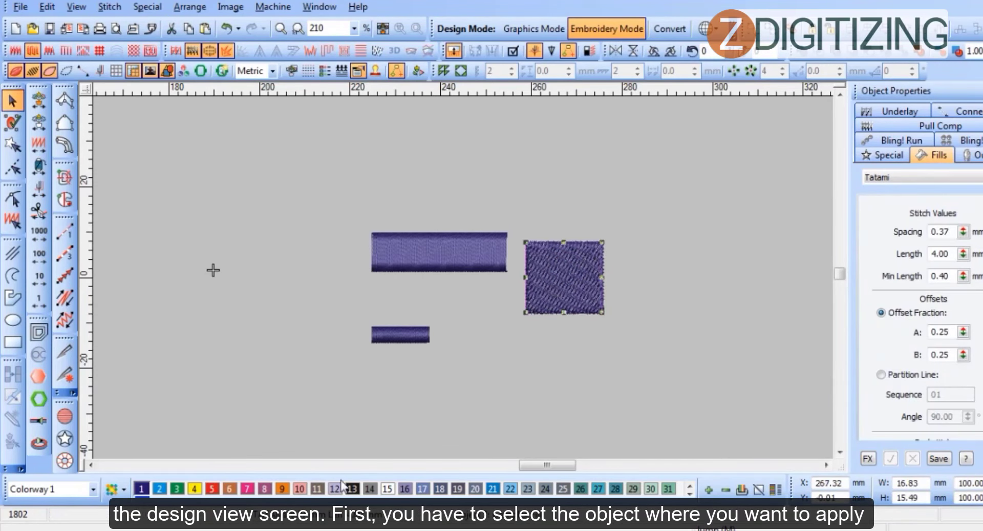
- Recolor the square light grey, the long bar orange (color 9) and the short bar pink (color 7)
click(432, 256)
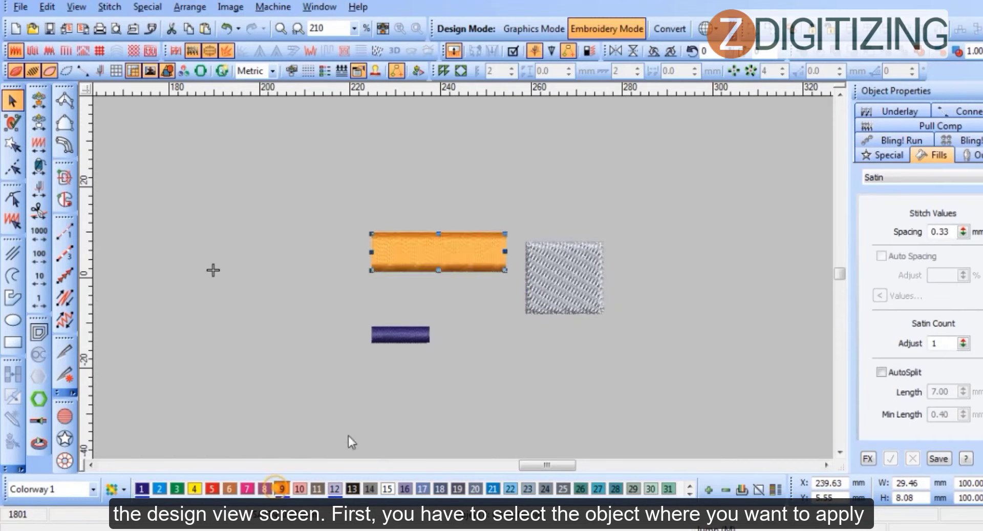
click(402, 336)
click(247, 488)
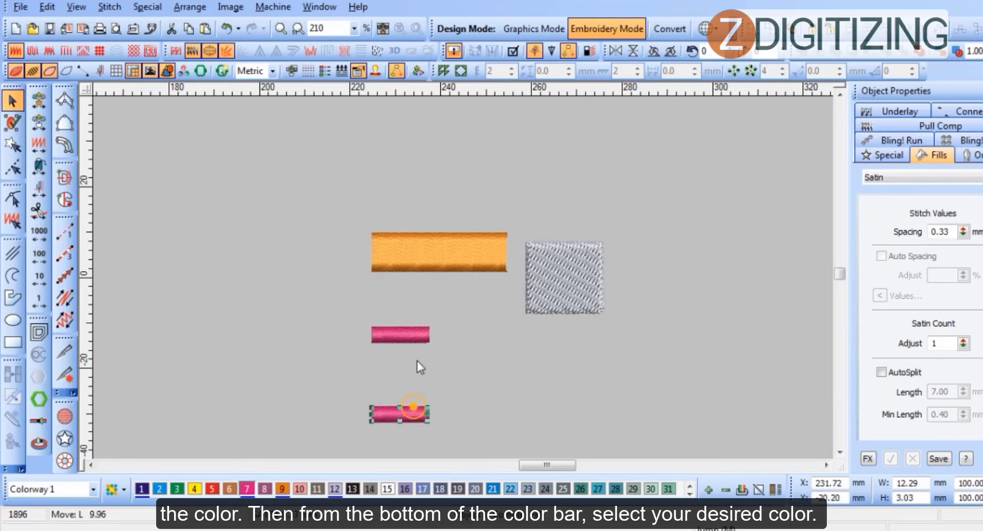
- Duplicate the short bar and place the copy directly beneath the original
drag(417, 361, 413, 355)
click(469, 342)
key(0)
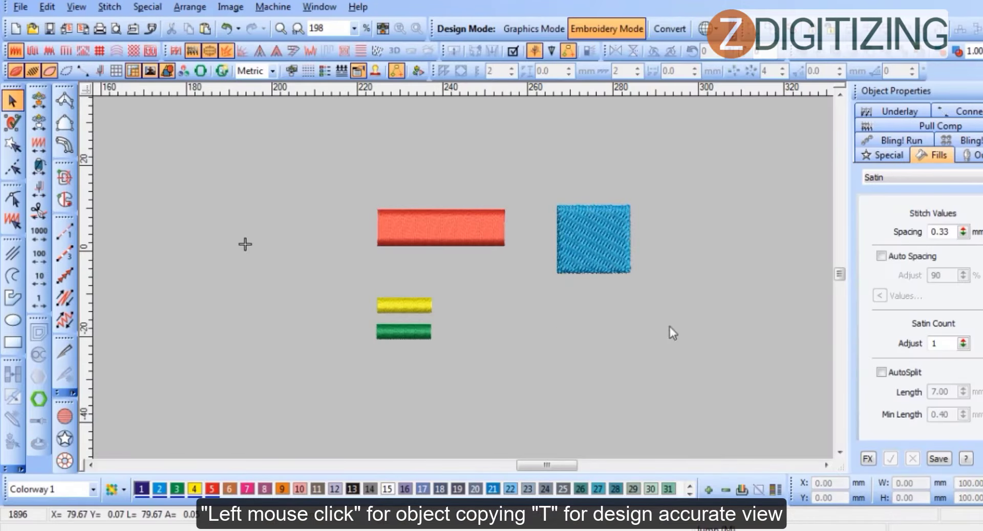
- Place a copy of the blue square below the original and a copy of the red bar above the original
right_click(625, 236)
click(536, 195)
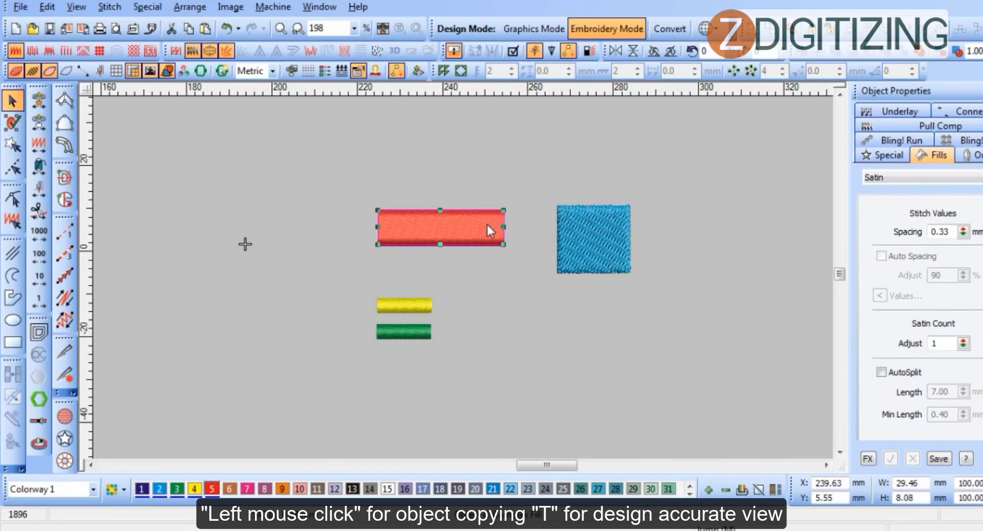
click(647, 290)
click(533, 308)
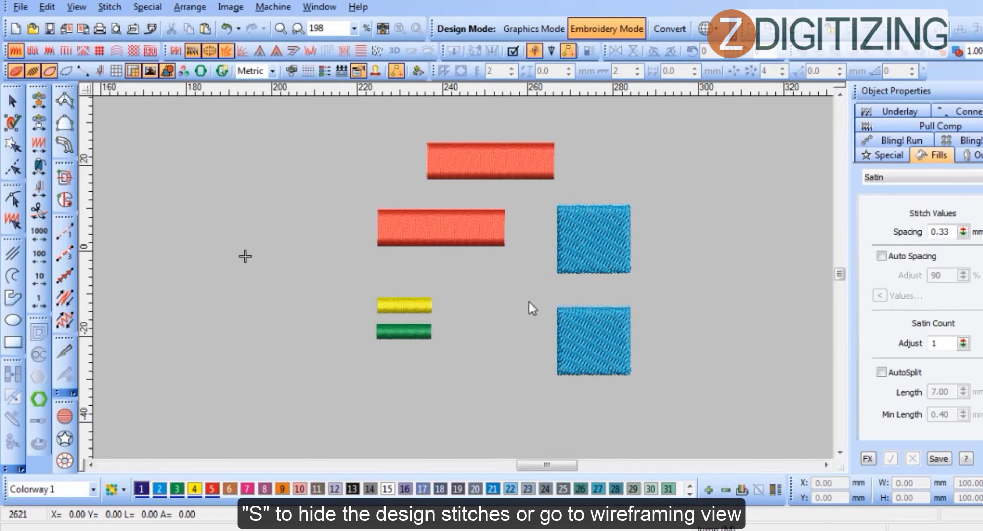